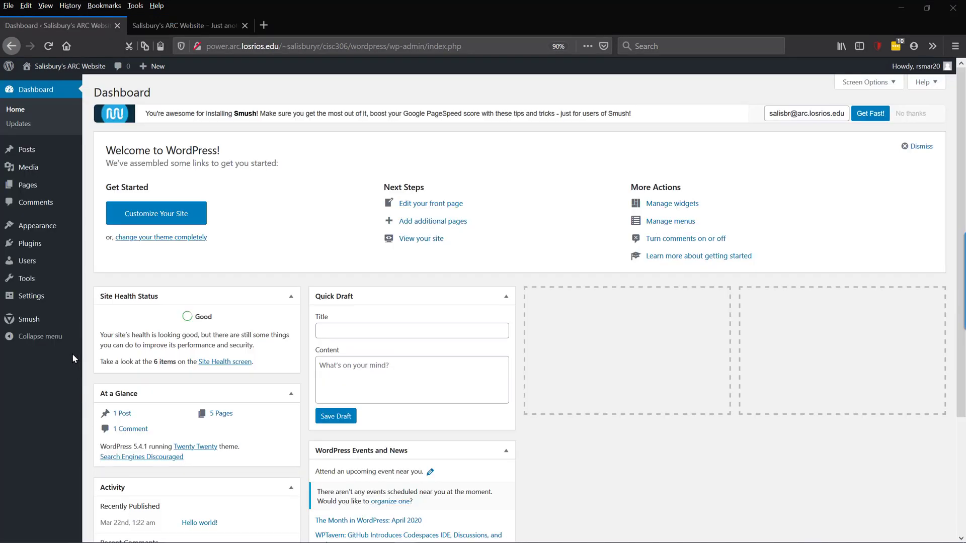
Open the site's widget management page and expand the Footer #2 area
mouse_move(55, 229)
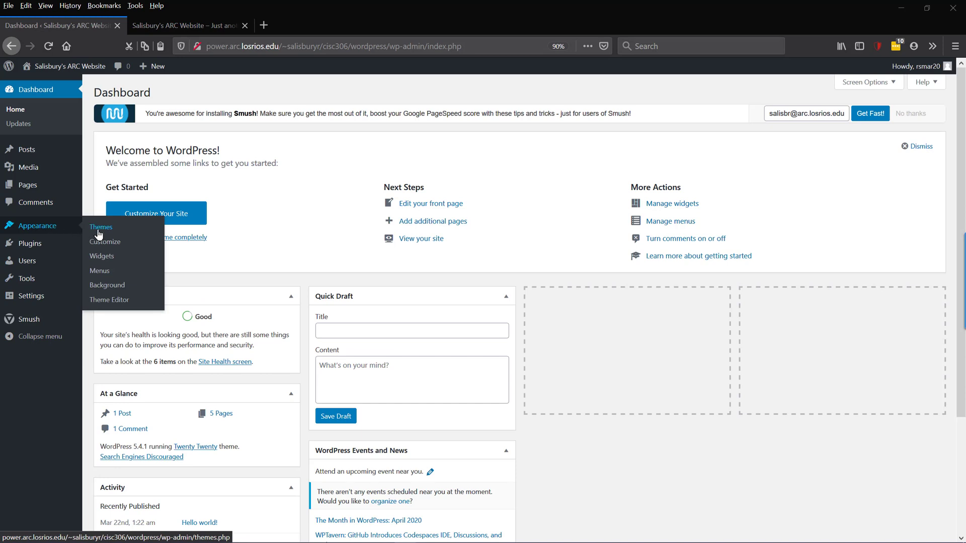
click(102, 256)
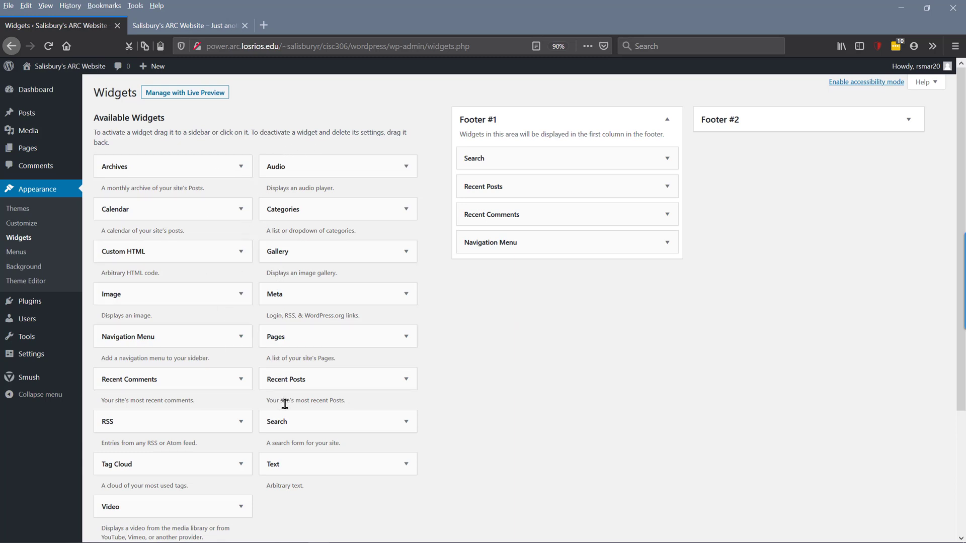
click(908, 120)
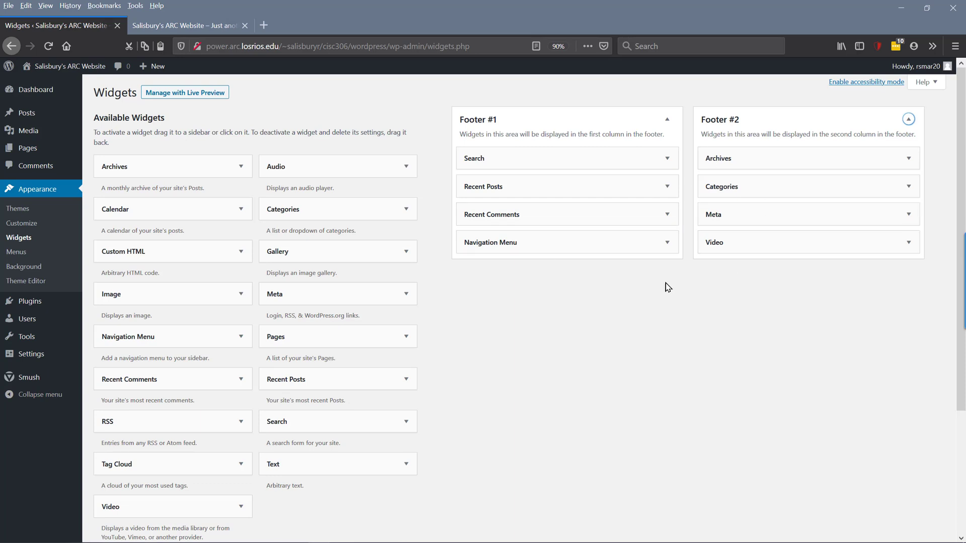
Switch to managing widgets with live preview and examine the page footer and the widgets assigned to Footer #1
click(200, 99)
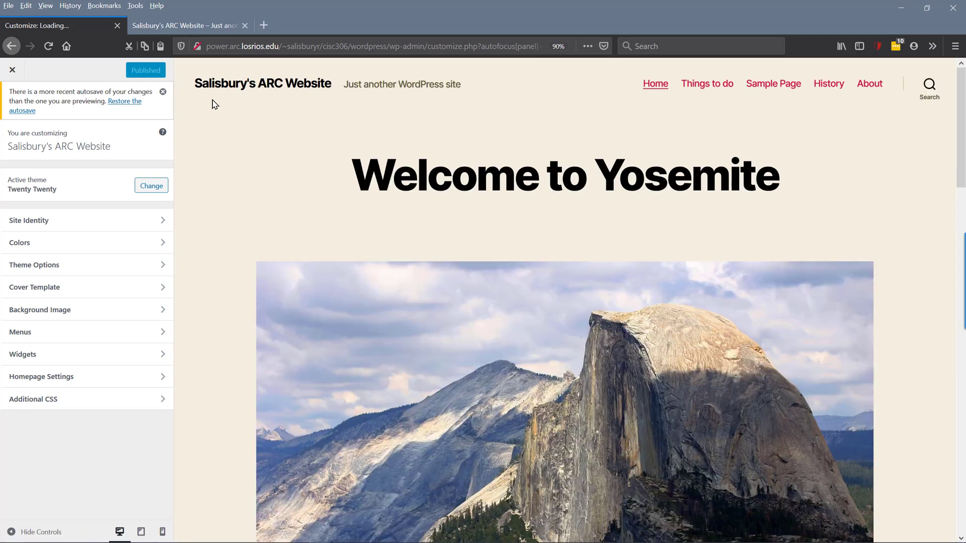
scroll(412, 194, down, 6)
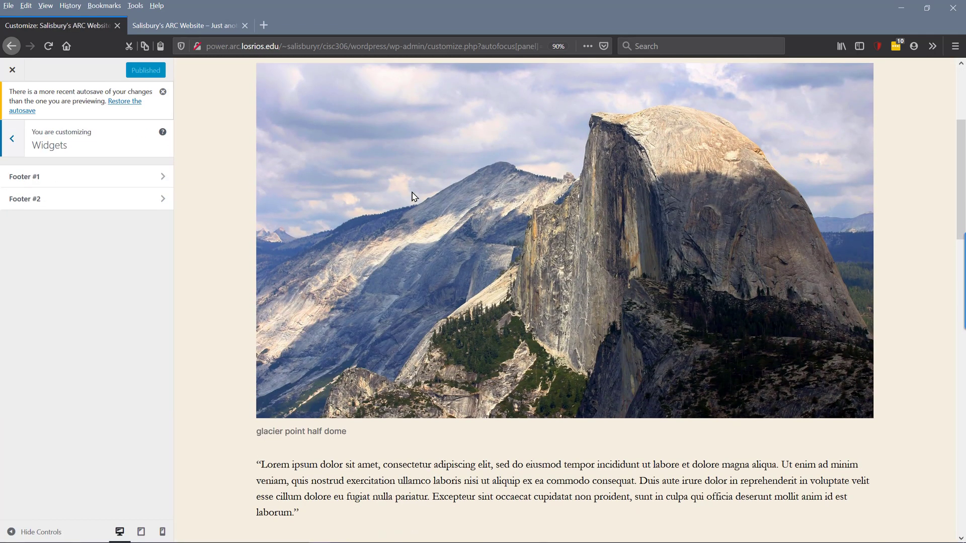
scroll(412, 198, down, 12)
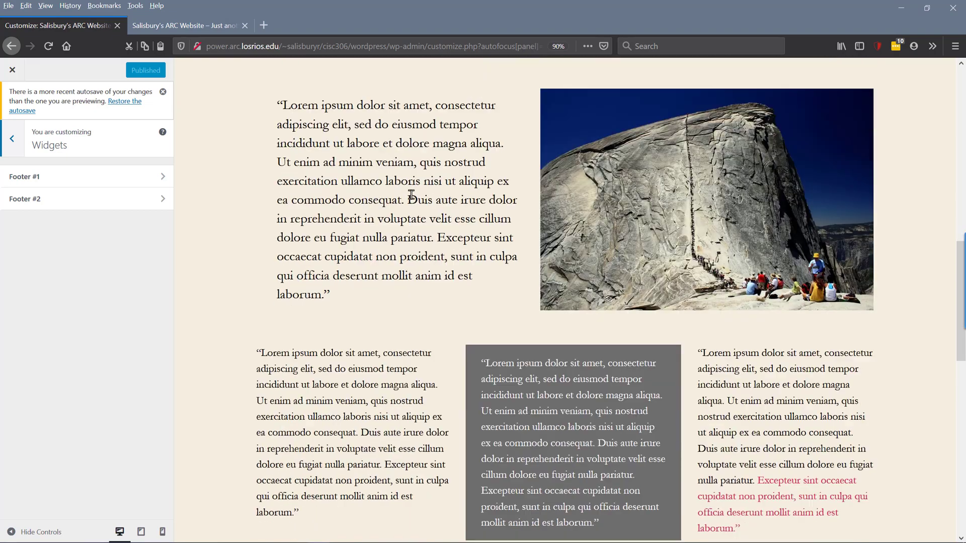
scroll(412, 200, down, 10)
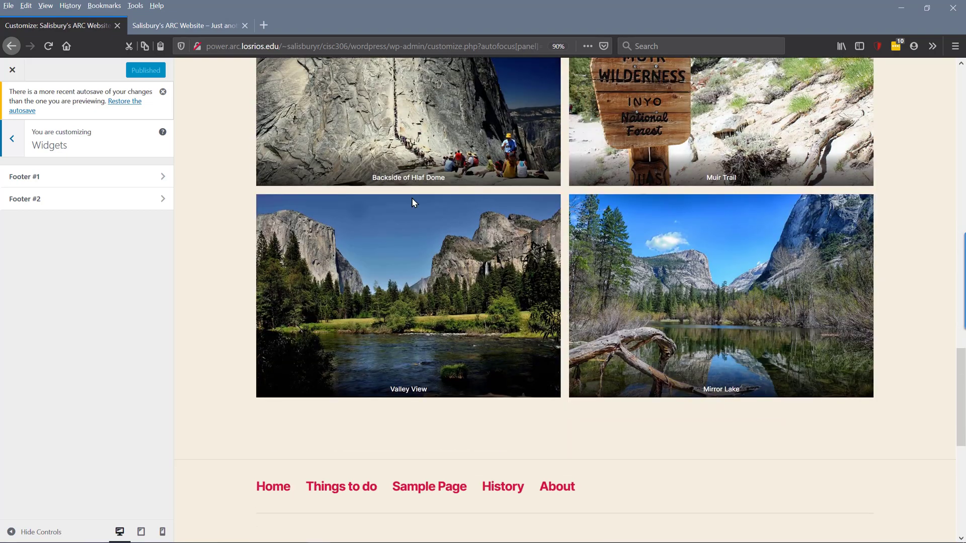
scroll(411, 201, down, 2)
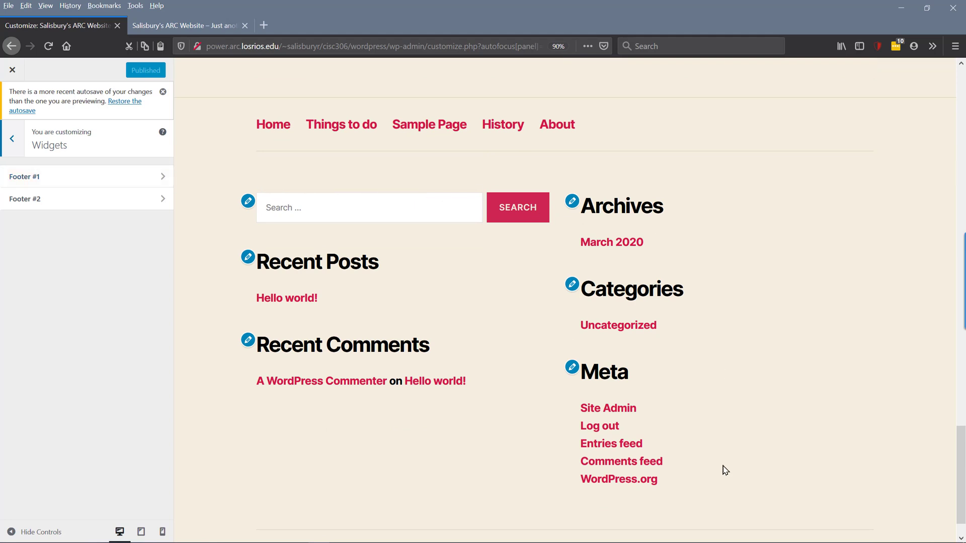
click(136, 178)
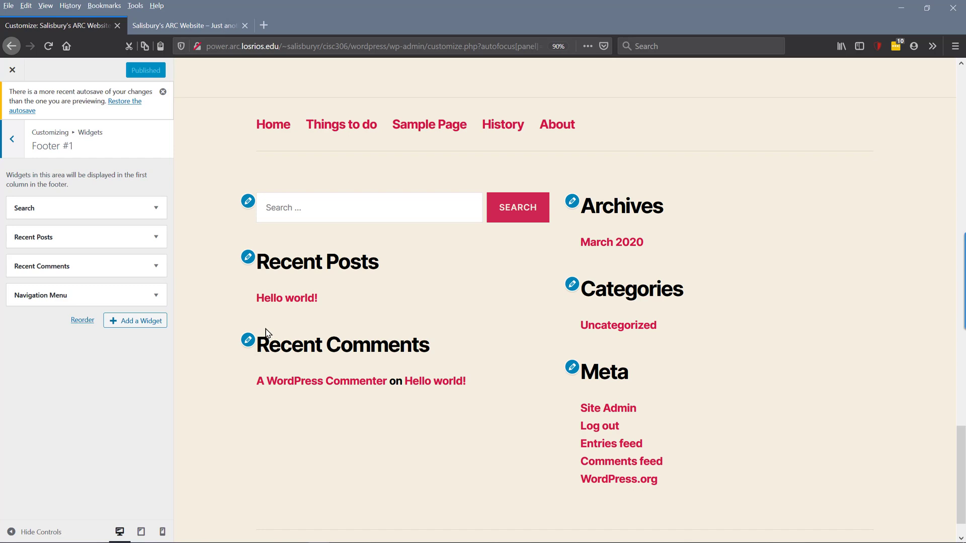
click(9, 144)
Add a Calendar widget to Footer #2 and check it in the page preview
click(30, 196)
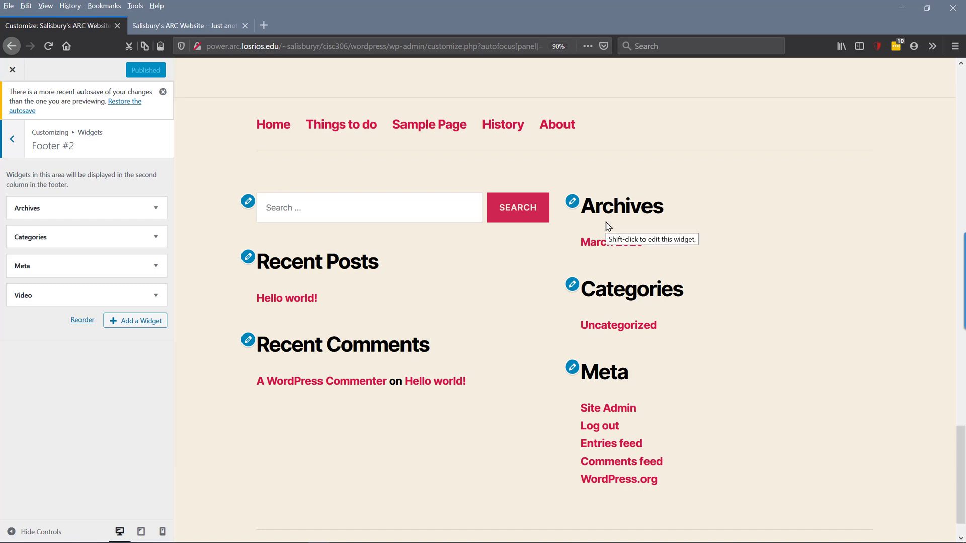
click(150, 321)
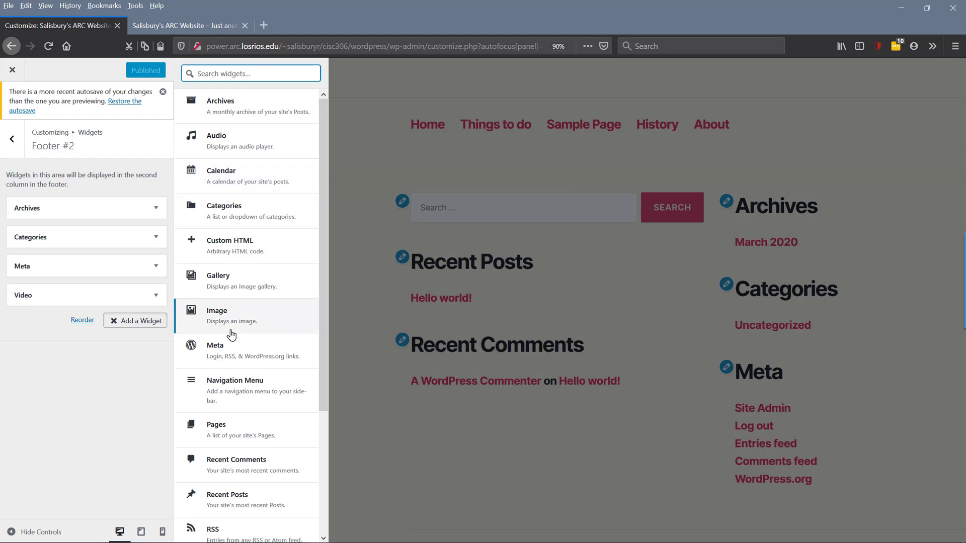
scroll(230, 333, down, 5)
scroll(231, 333, up, 5)
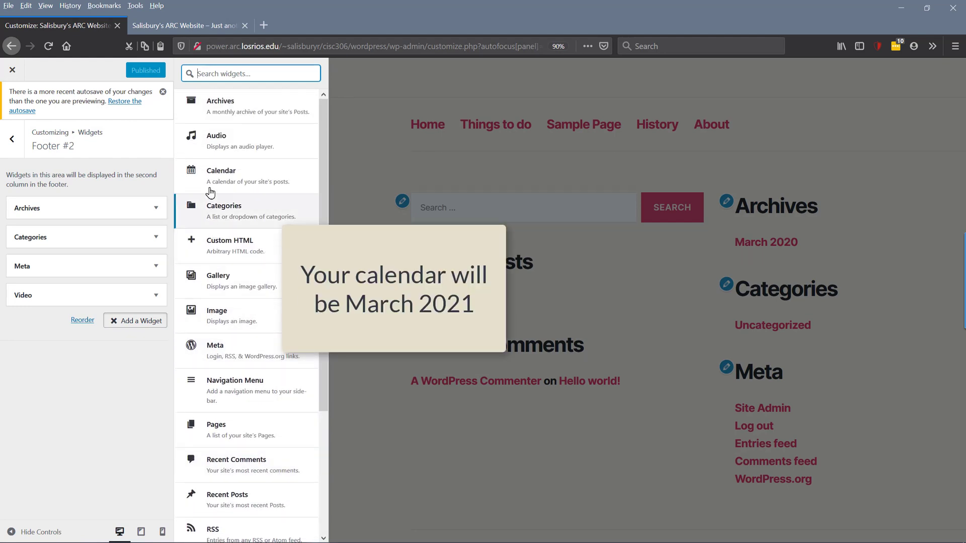
click(211, 176)
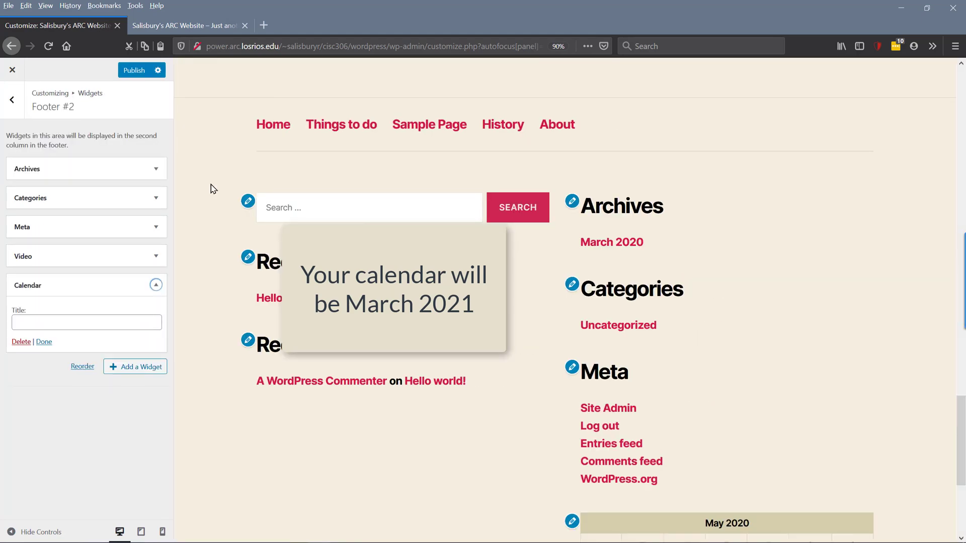
scroll(725, 395, down, 5)
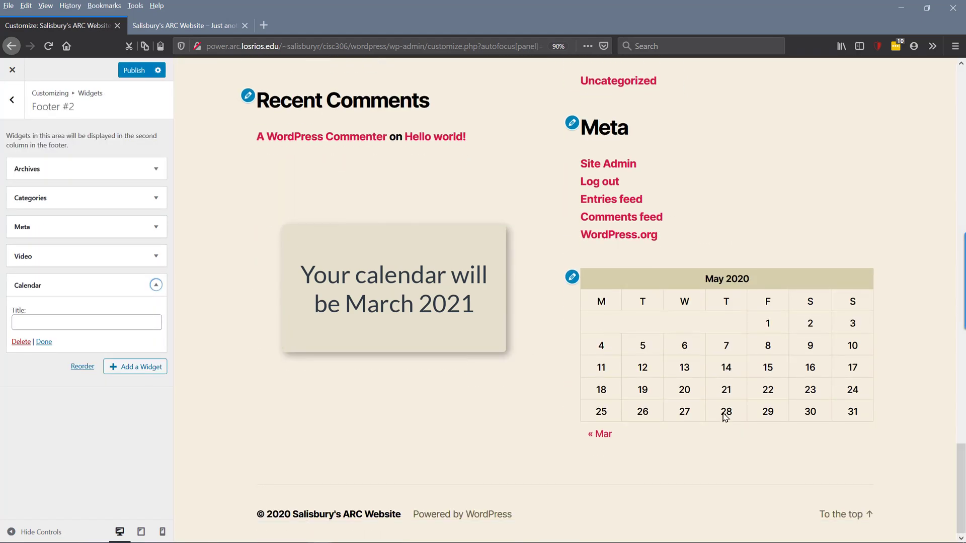
scroll(723, 411, up, 5)
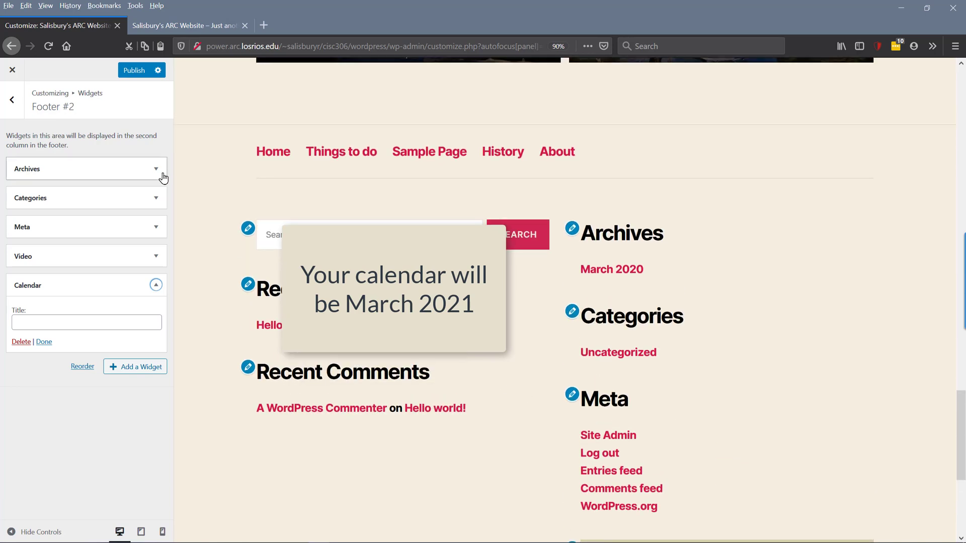
Remove the Archives and Meta widgets from Footer #2
click(155, 170)
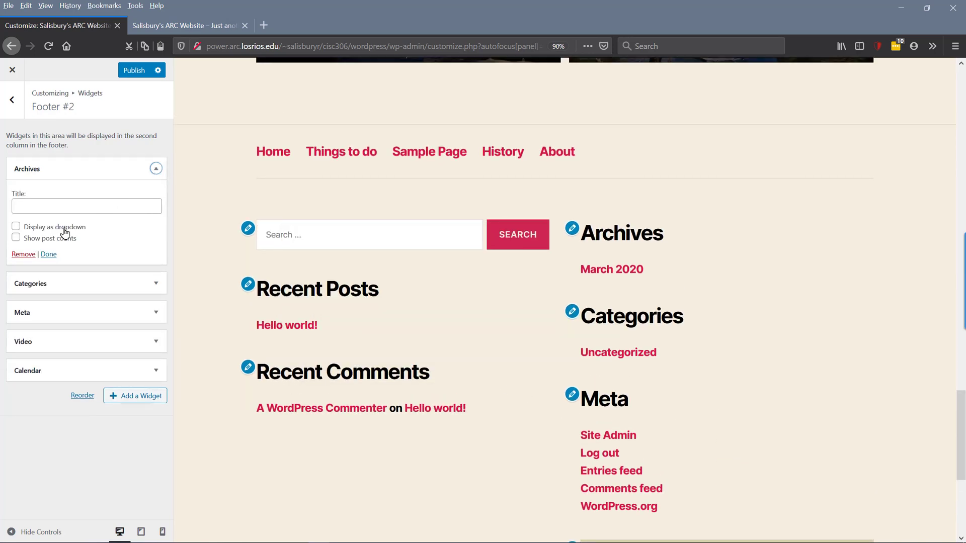
click(33, 255)
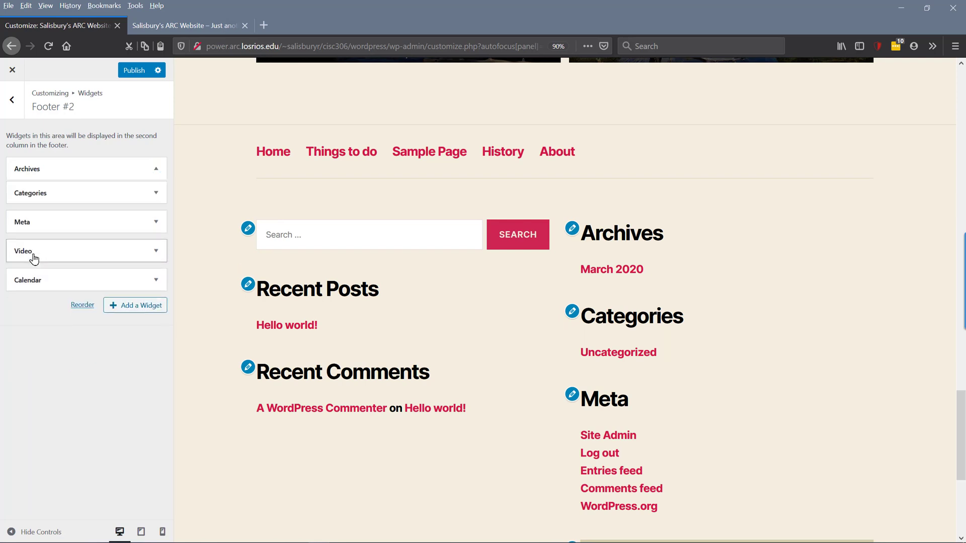
click(155, 199)
click(155, 199)
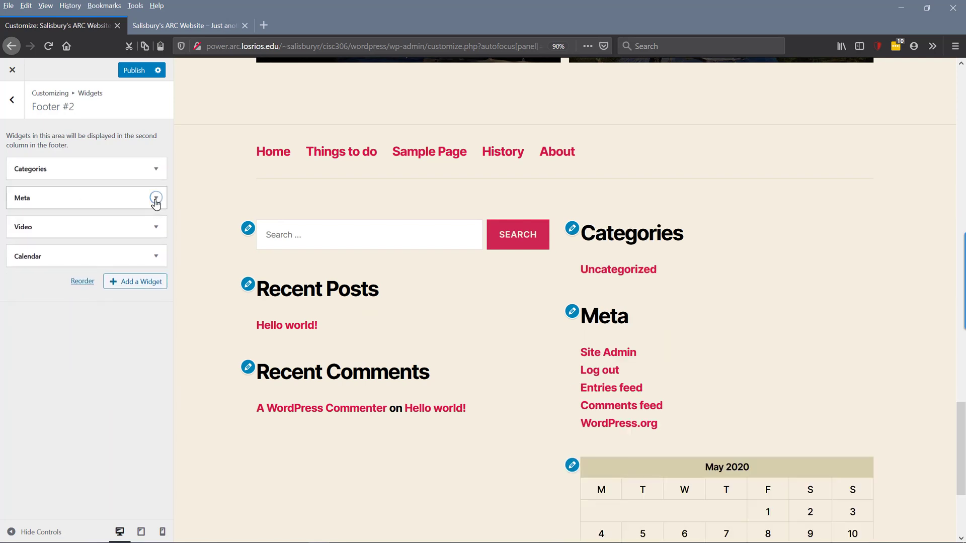
click(156, 199)
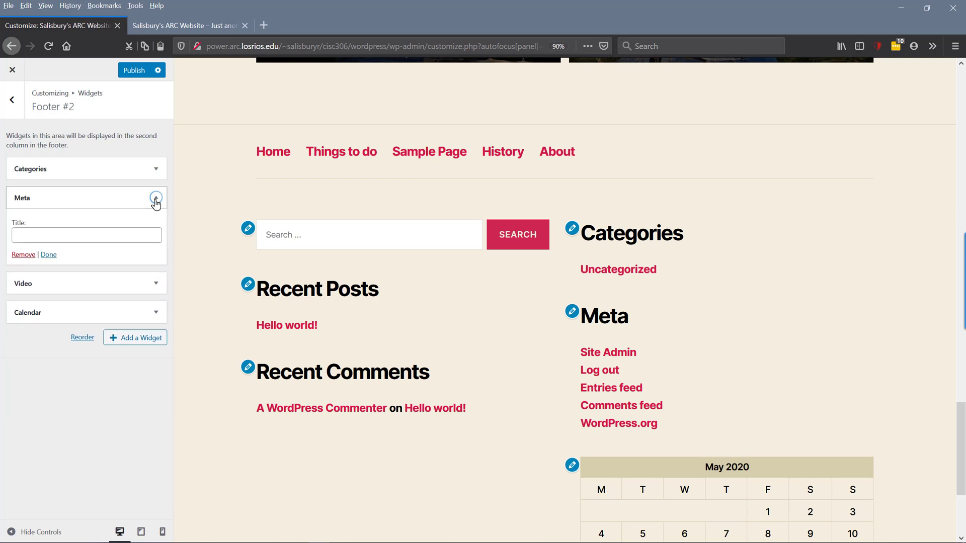
click(21, 255)
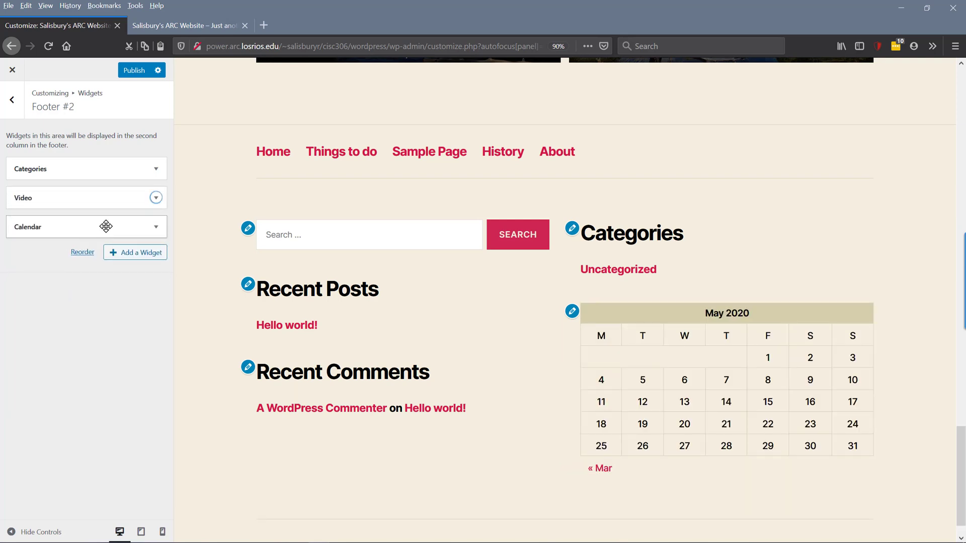
Remove the Video and Categories widgets from Footer #2
click(155, 199)
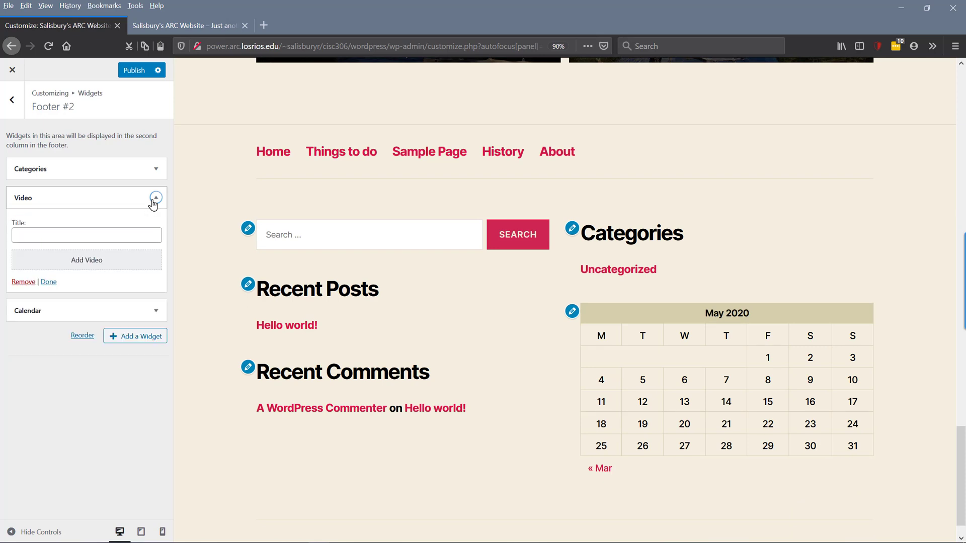
click(24, 282)
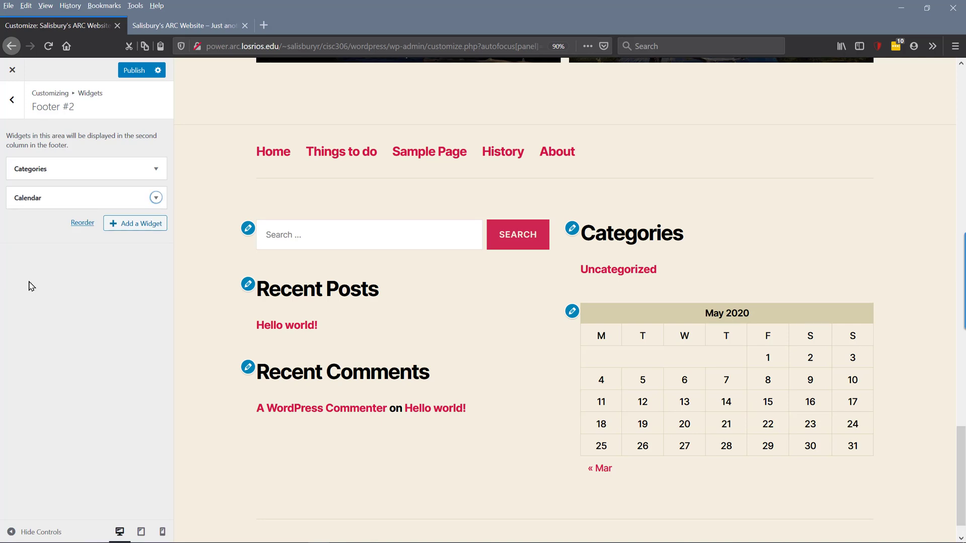
click(154, 172)
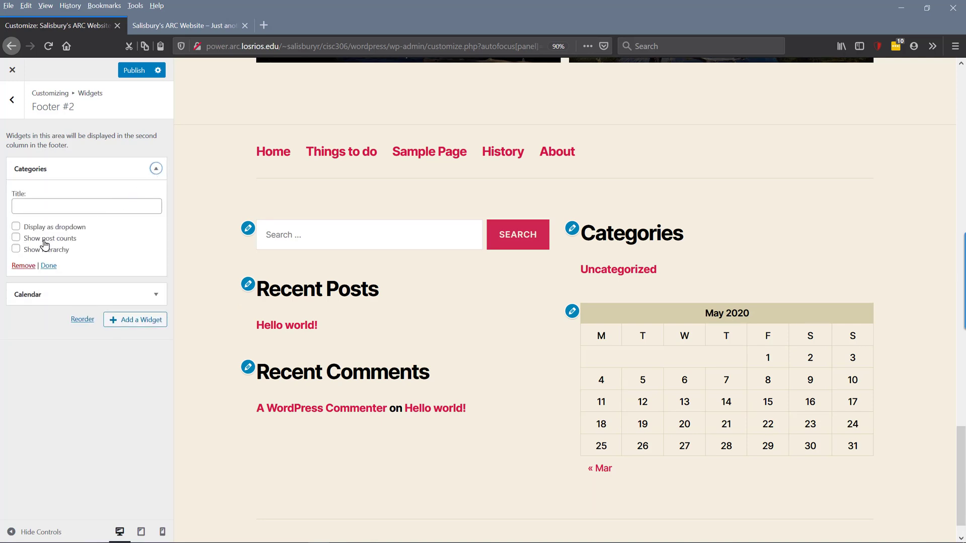
click(26, 266)
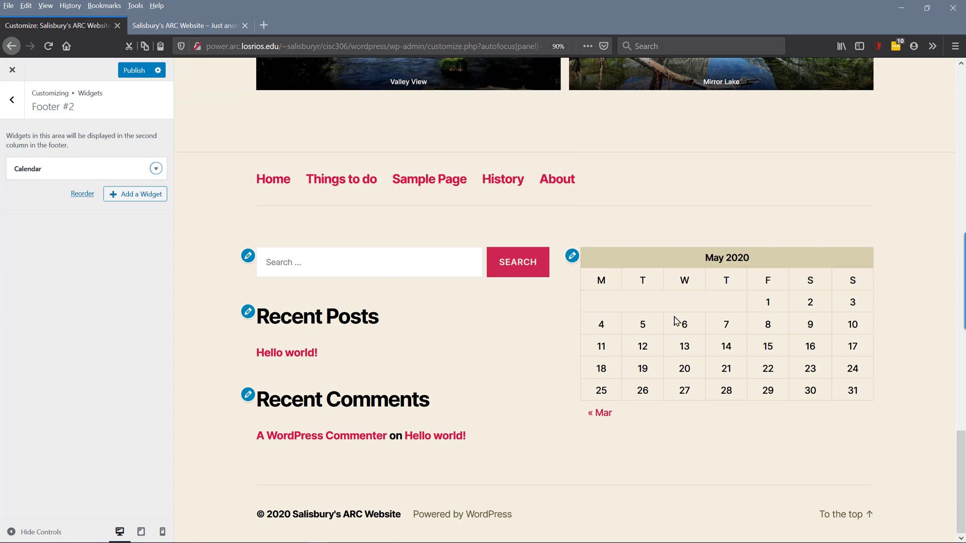
Publish the Footer #2 changes and reload the live website to check its footer
click(128, 72)
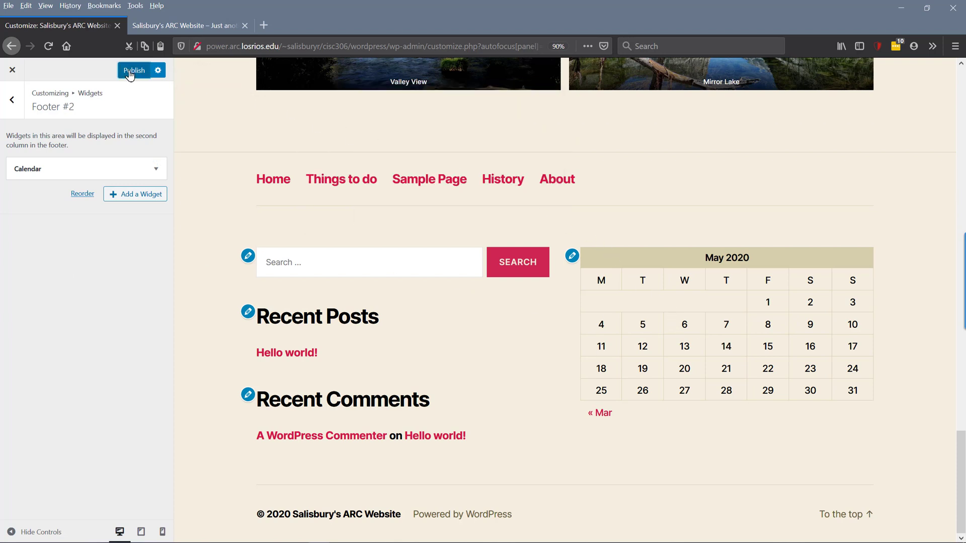
click(163, 29)
mouse_move(68, 68)
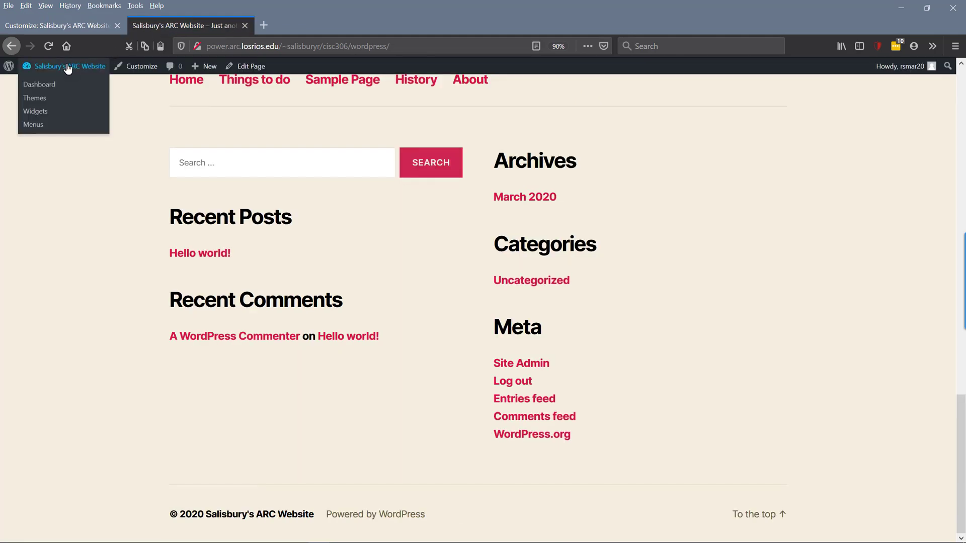
click(49, 53)
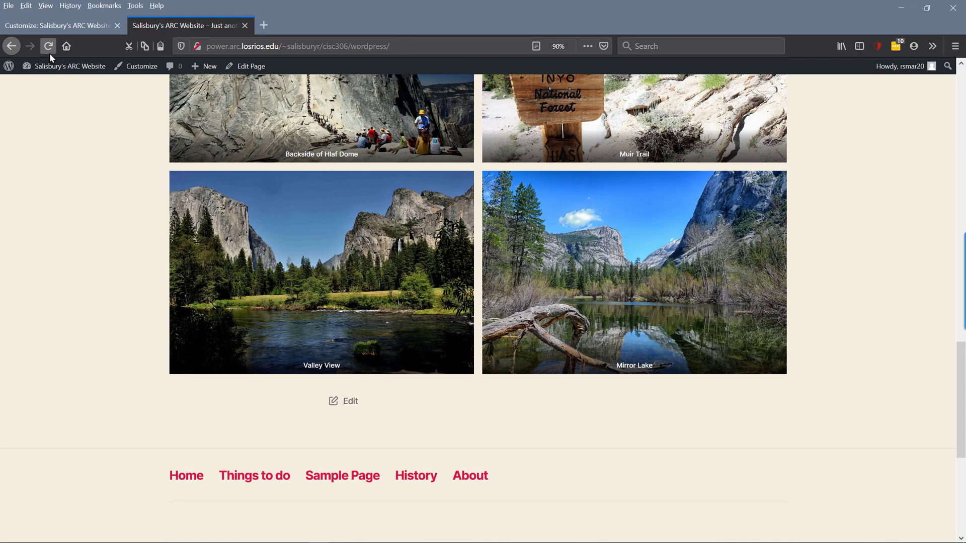
scroll(279, 272, down, 5)
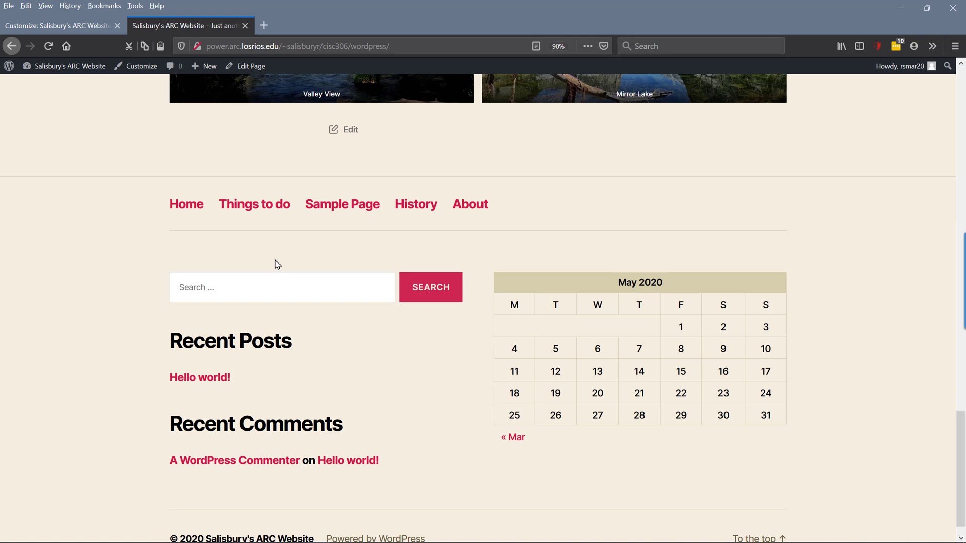
Return to the customizer and remove the Recent Posts and Recent Comments widgets from Footer #1
click(82, 29)
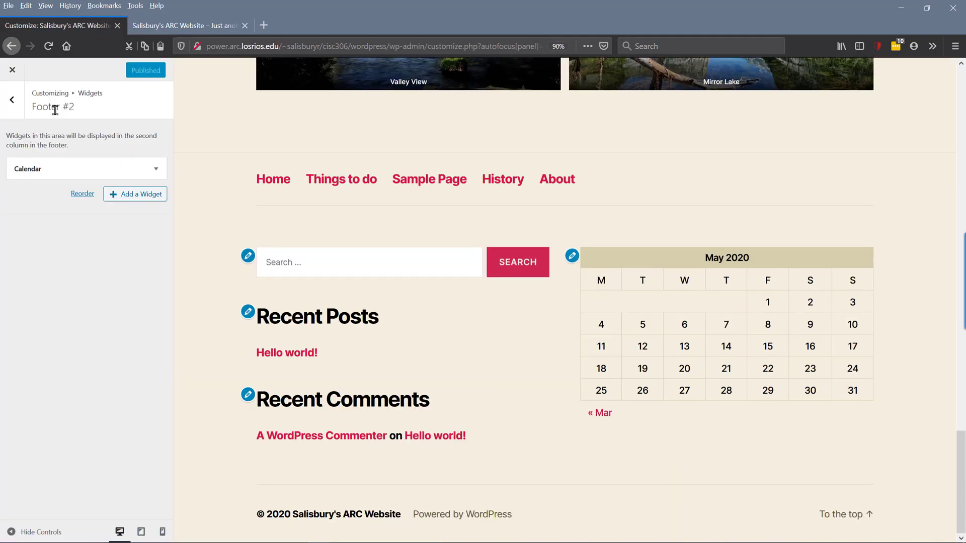
click(15, 112)
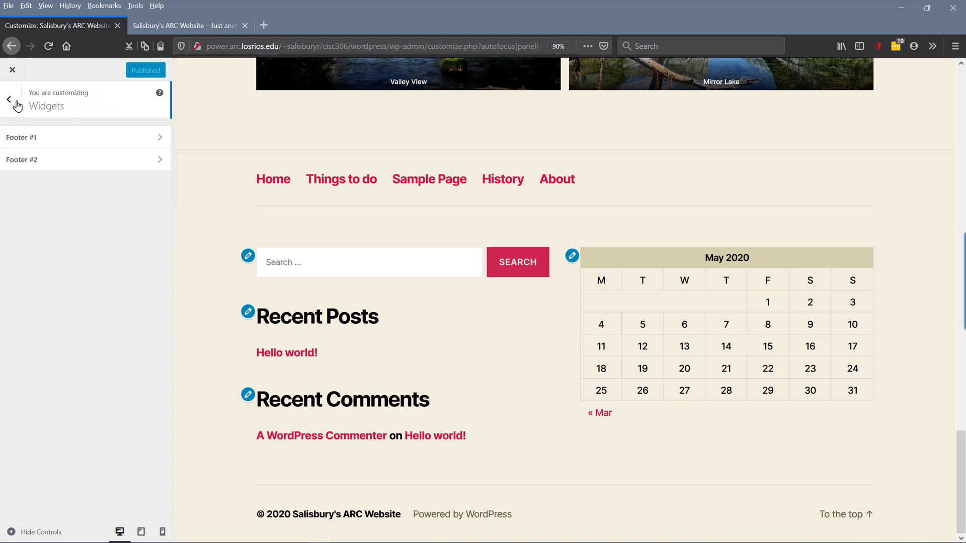
click(17, 142)
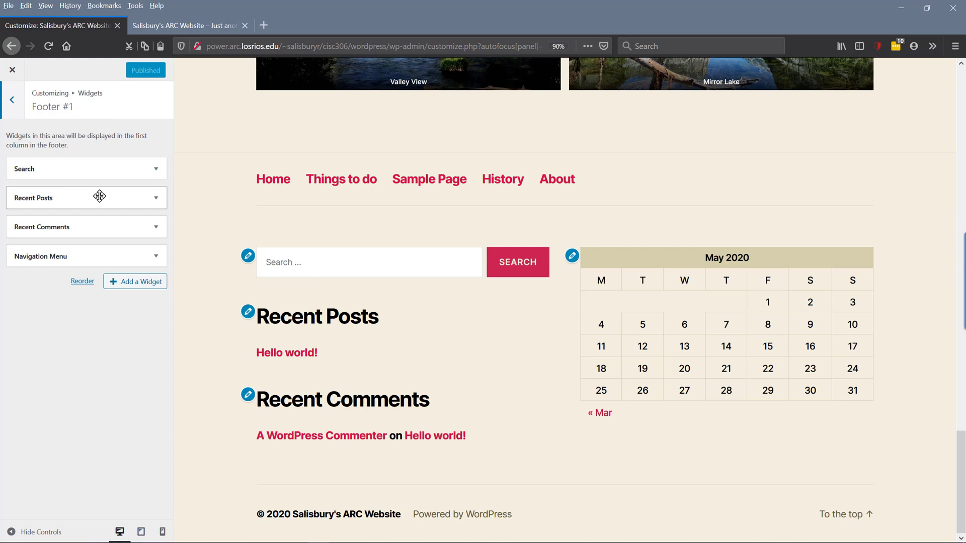
click(155, 198)
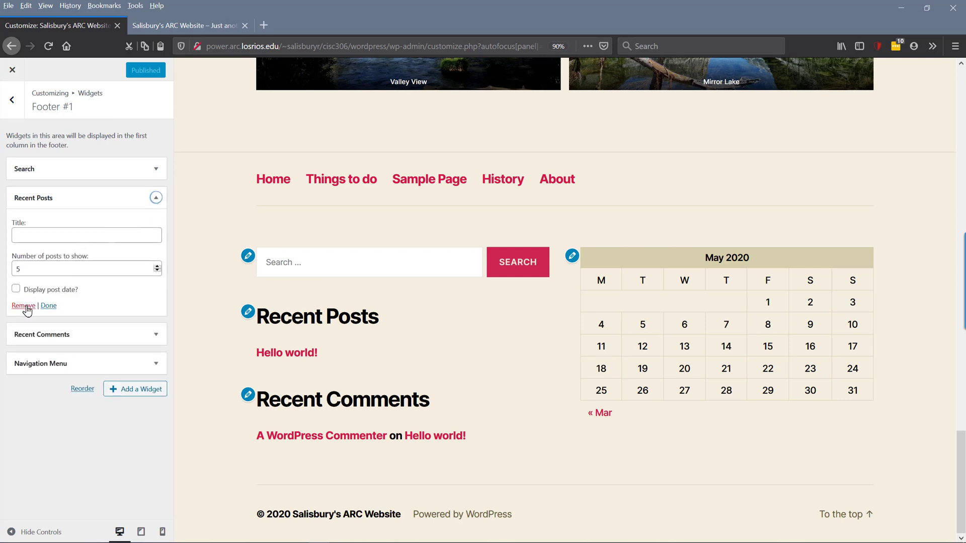
click(24, 307)
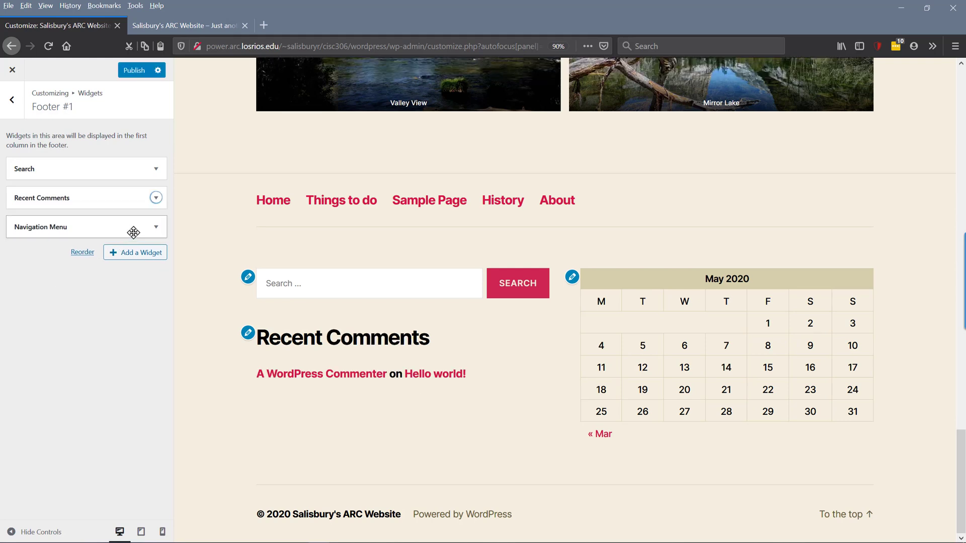
click(156, 200)
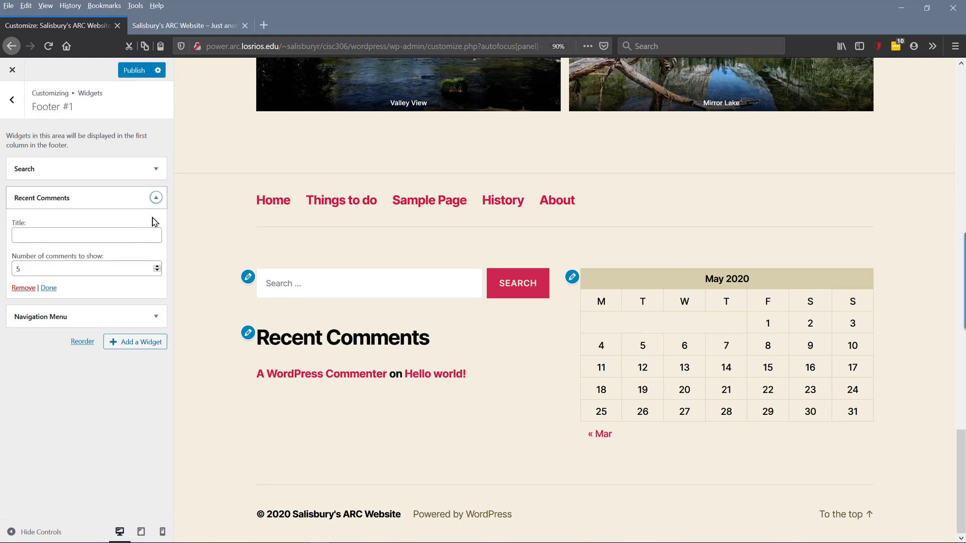
click(22, 288)
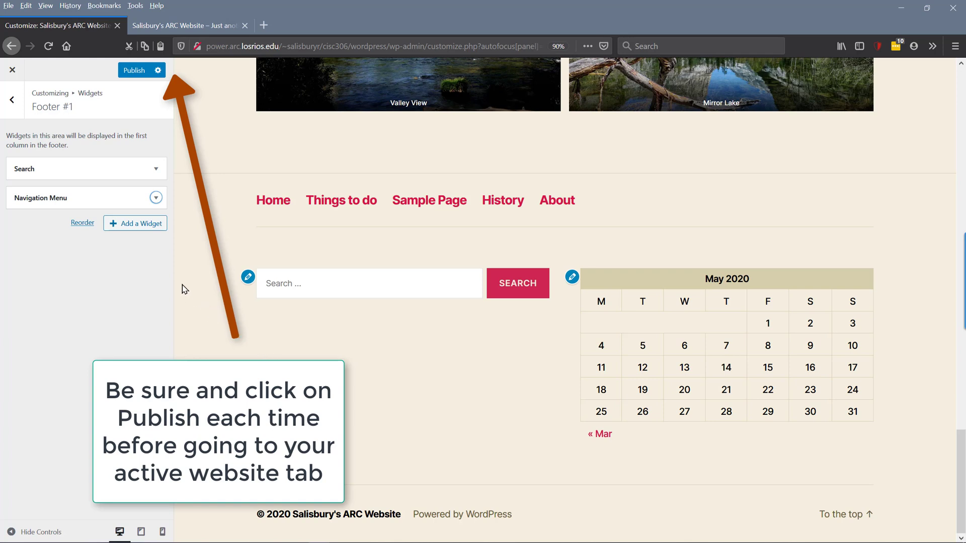
Remove the Navigation Menu widget from Footer #1 and publish the change
click(156, 198)
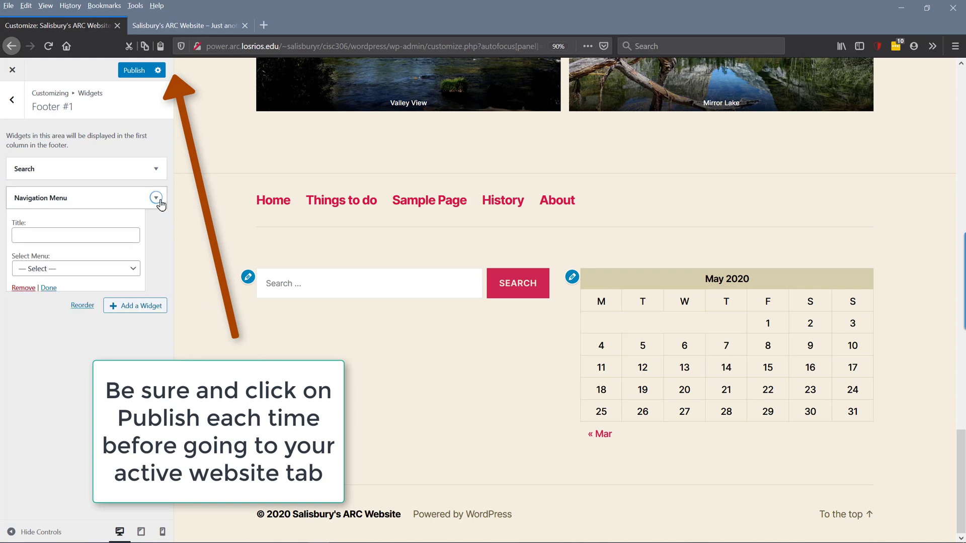
click(28, 289)
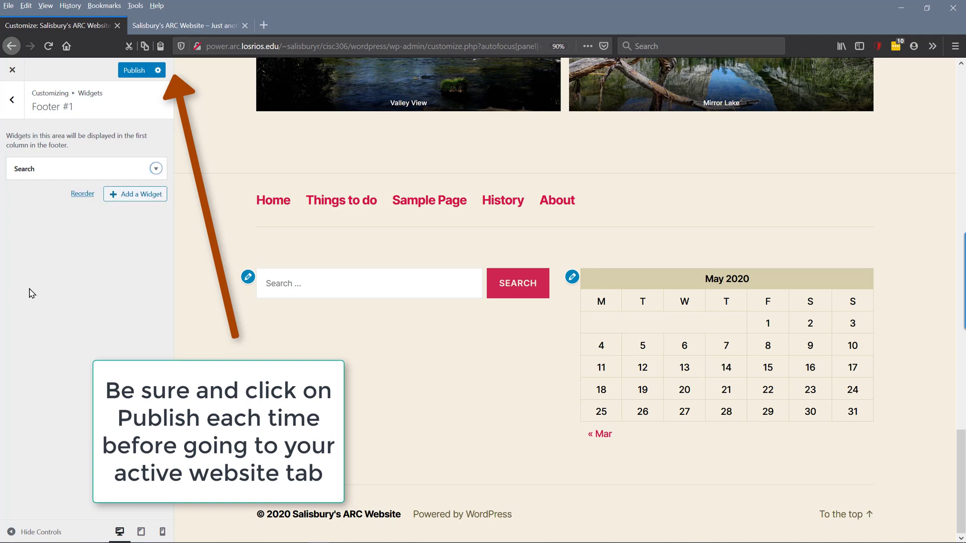
click(132, 71)
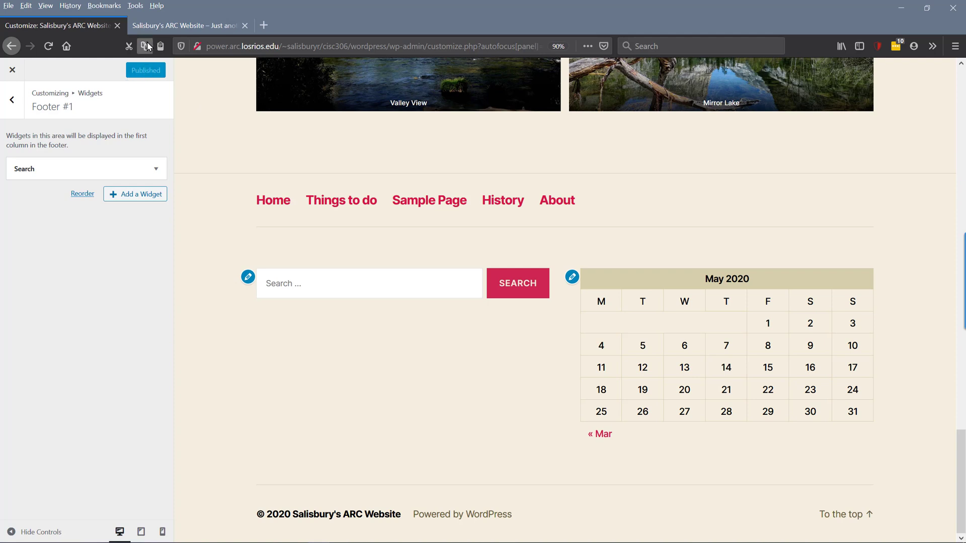
Switch to the live website and reload it to check the updated widgets in the footer
click(148, 29)
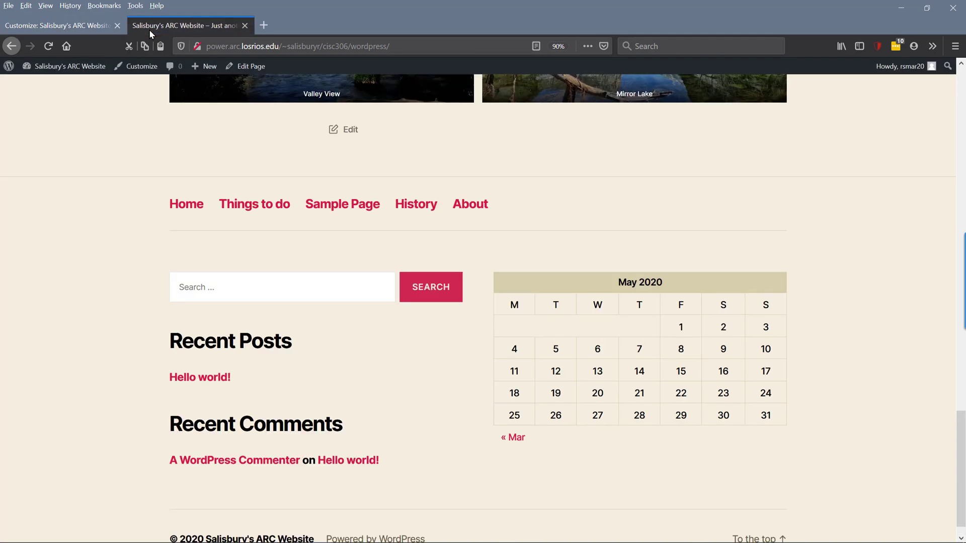
click(49, 46)
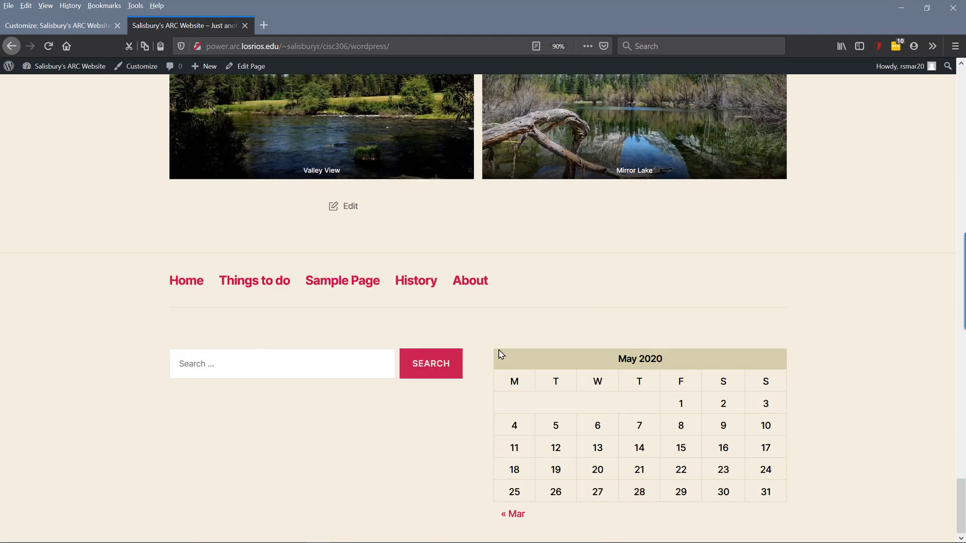
click(95, 26)
click(157, 25)
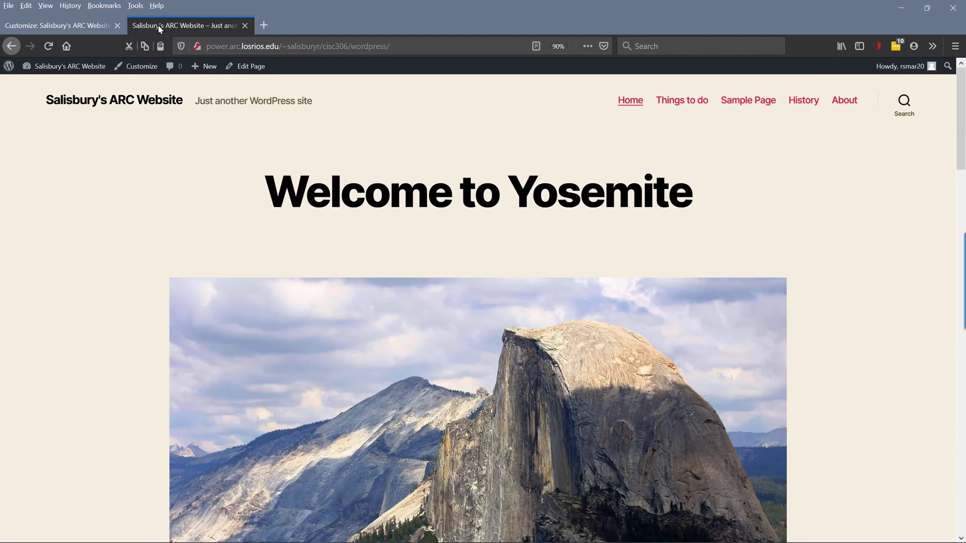
Review the live home page from the Welcome to Yosemite heading down to the footer and back up
scroll(393, 196, down, 7)
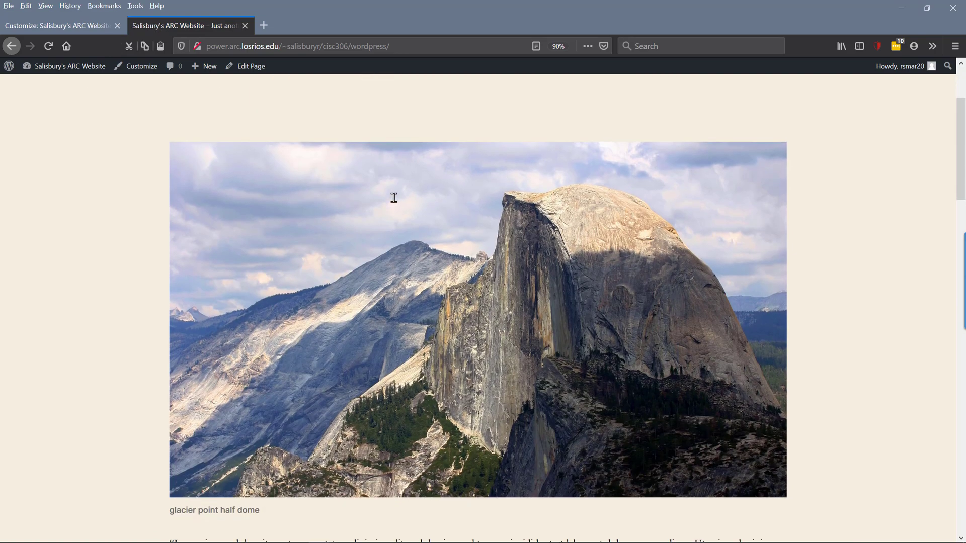
scroll(352, 346, down, 4)
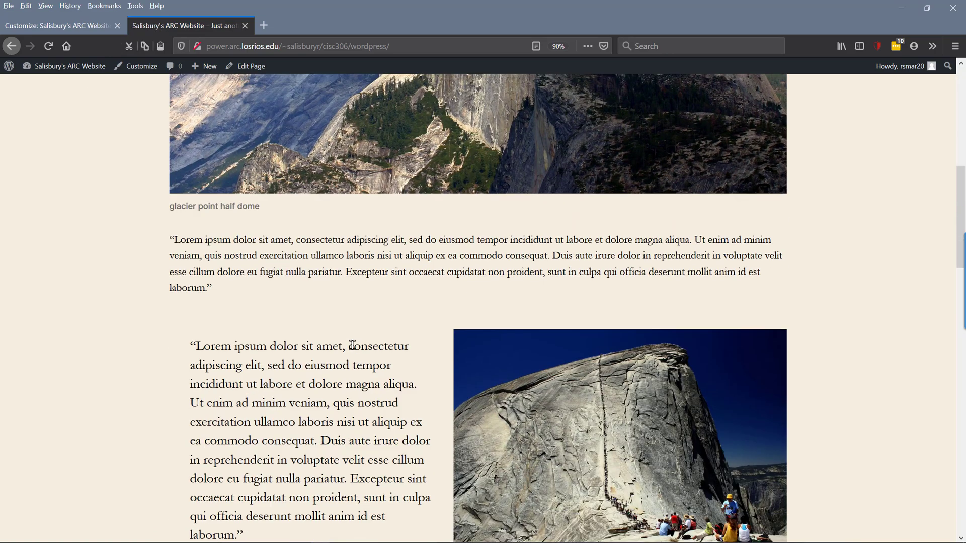
scroll(407, 366, down, 3)
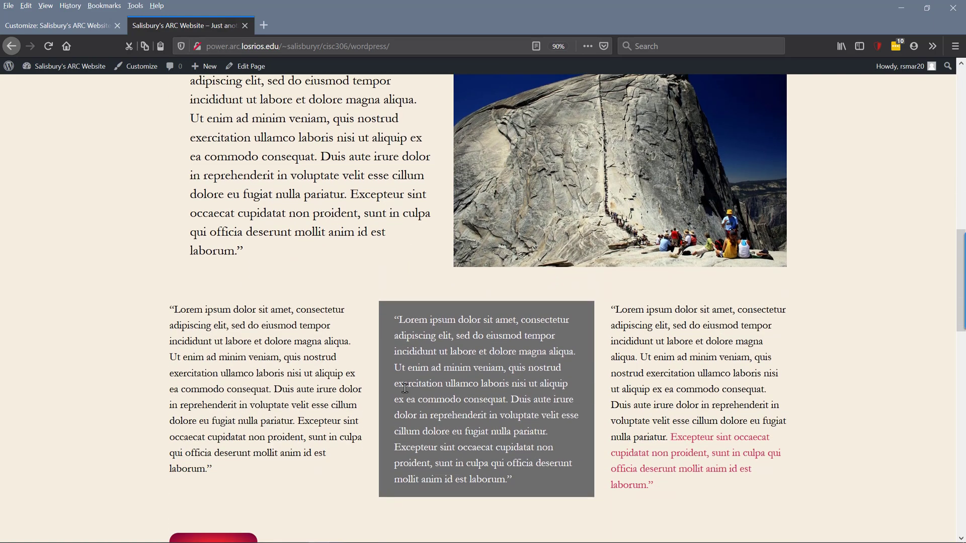
scroll(405, 387, down, 3)
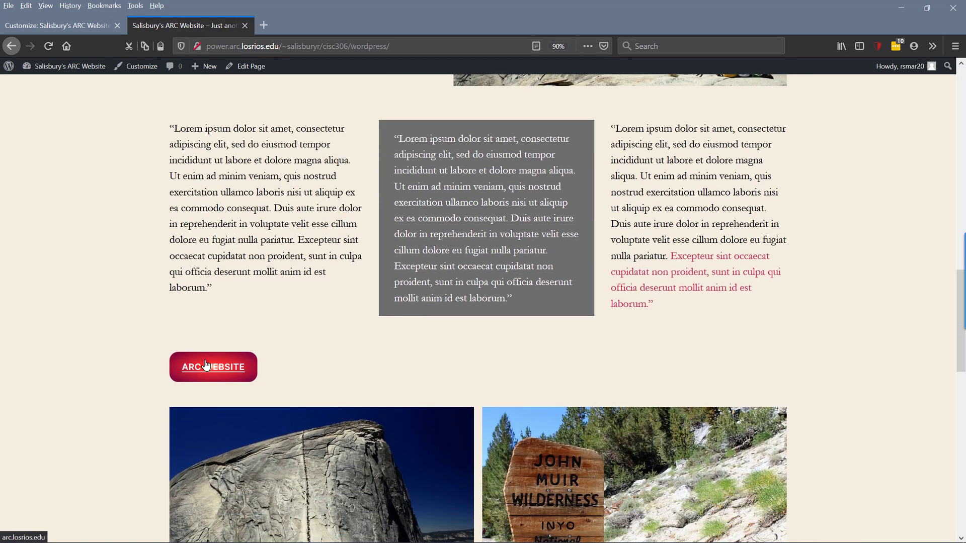
scroll(310, 388, down, 7)
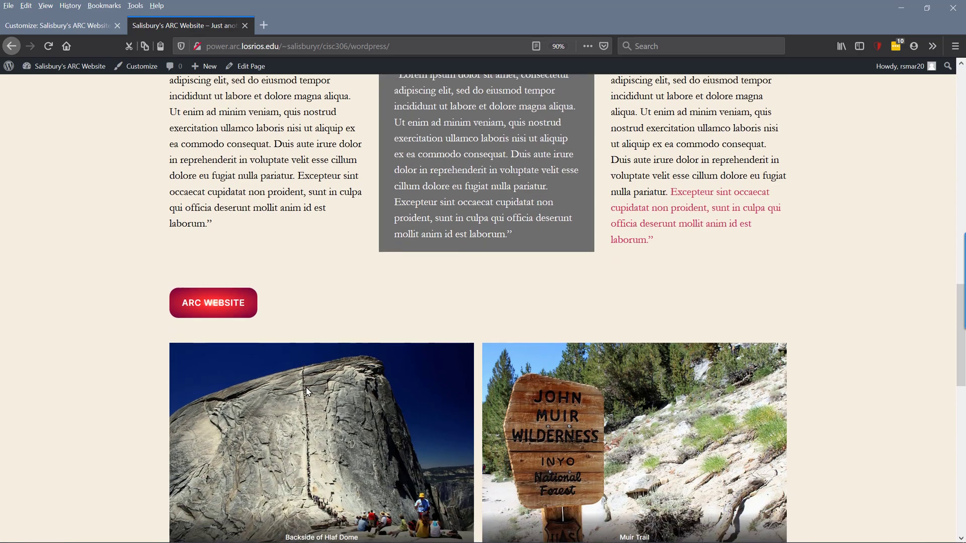
scroll(311, 387, down, 7)
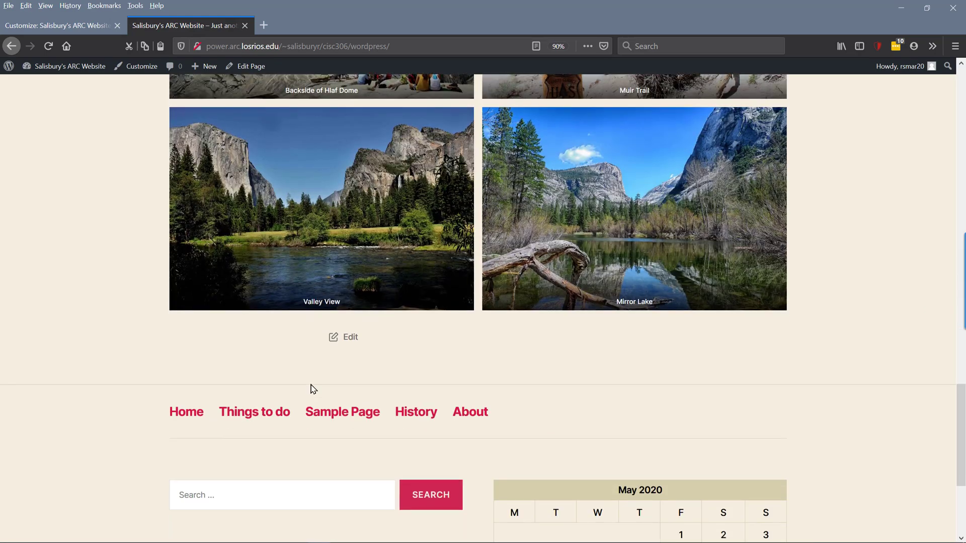
scroll(310, 385, up, 15)
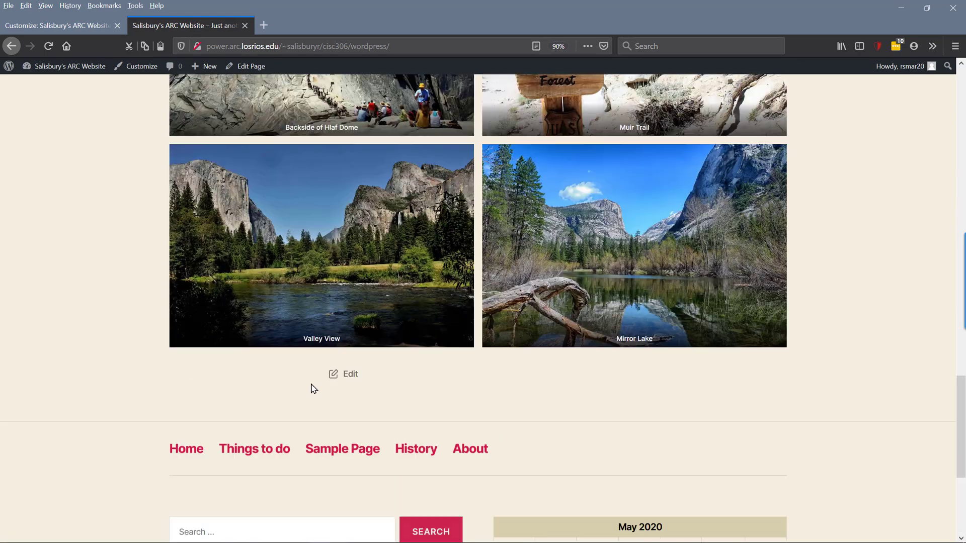
scroll(311, 385, up, 10)
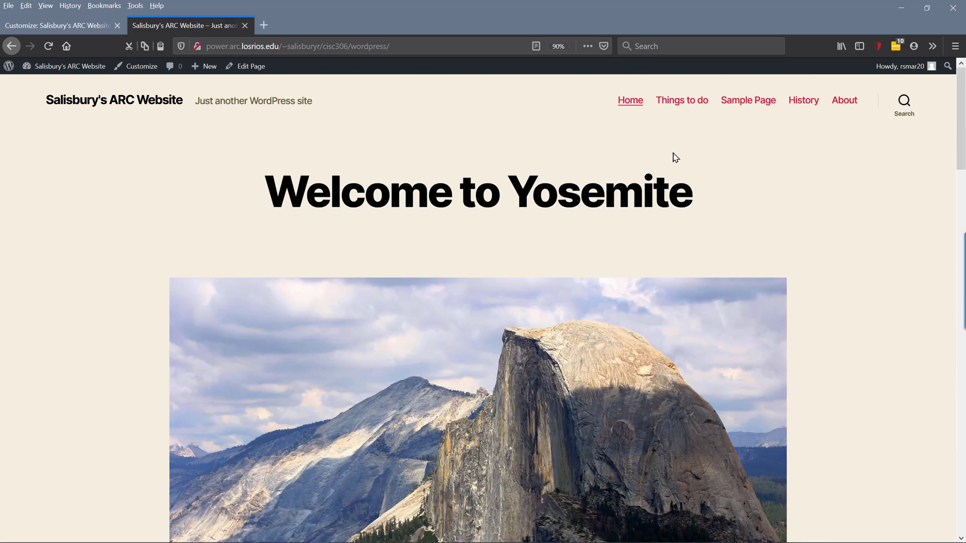
View the Things to do, Sample Page, History and About pages to check the footer on each
click(670, 108)
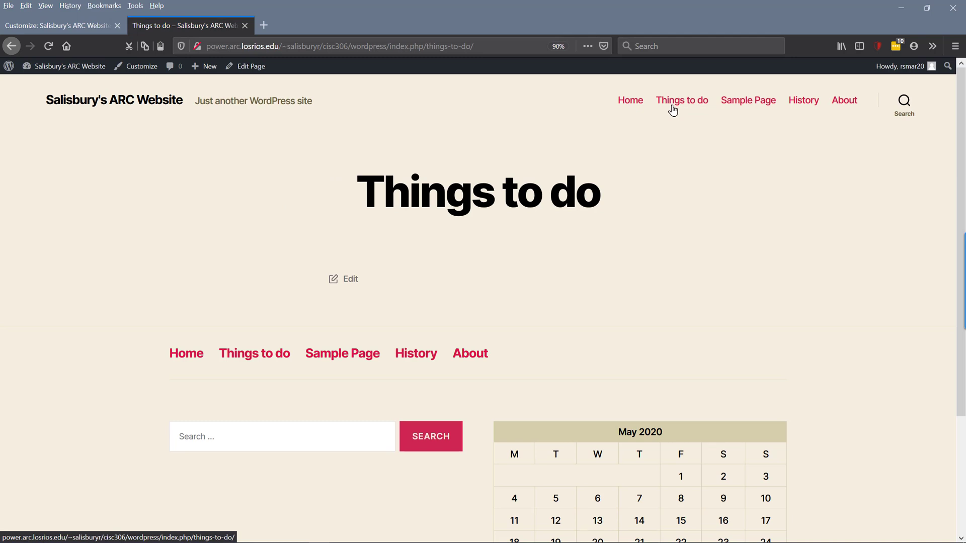
click(746, 109)
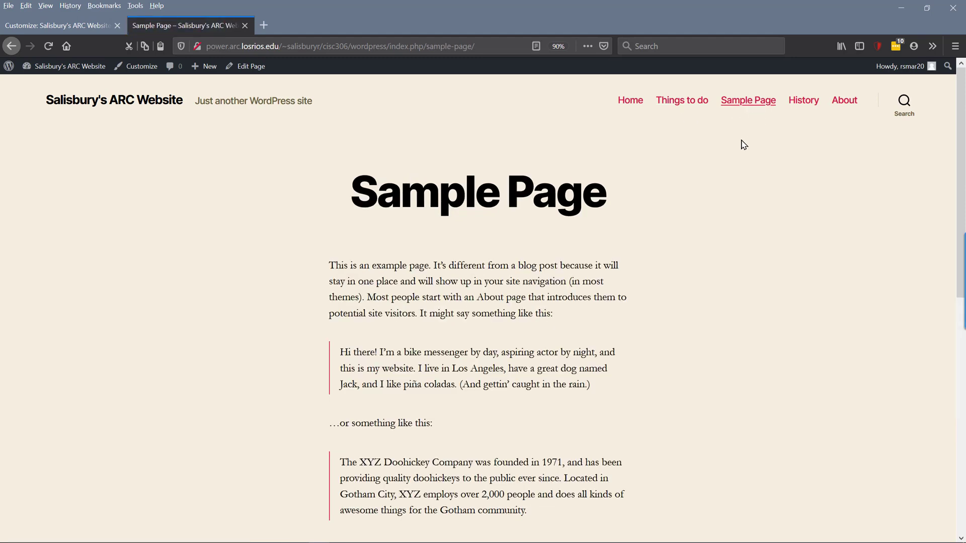
click(804, 101)
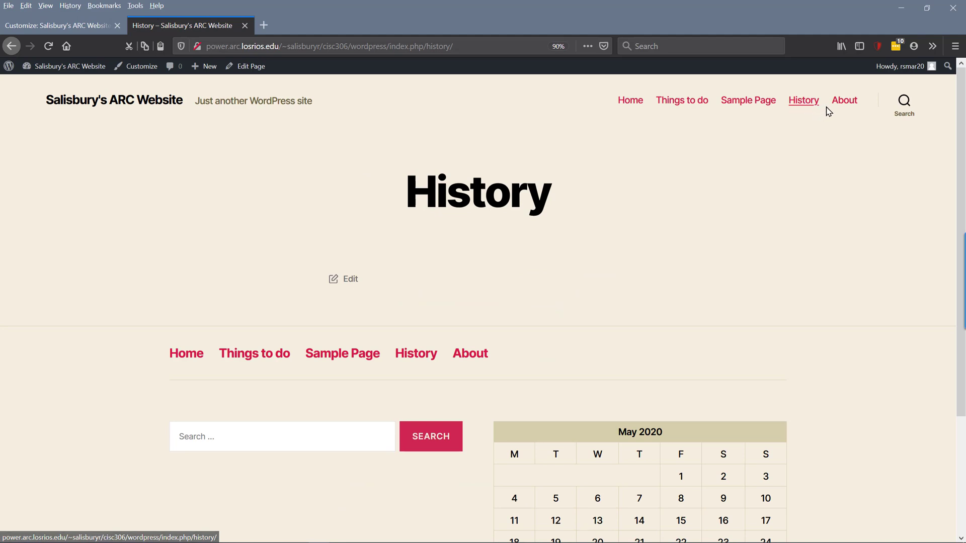
click(843, 106)
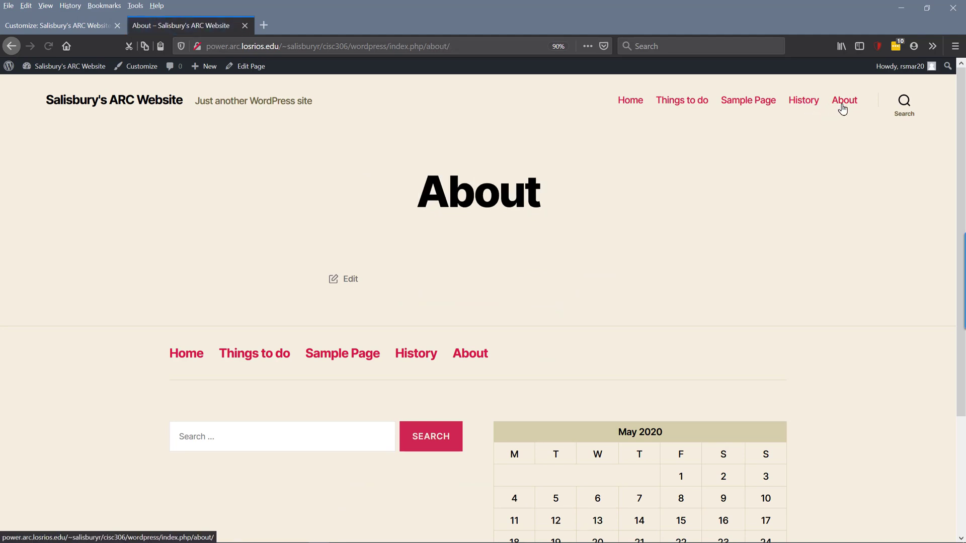